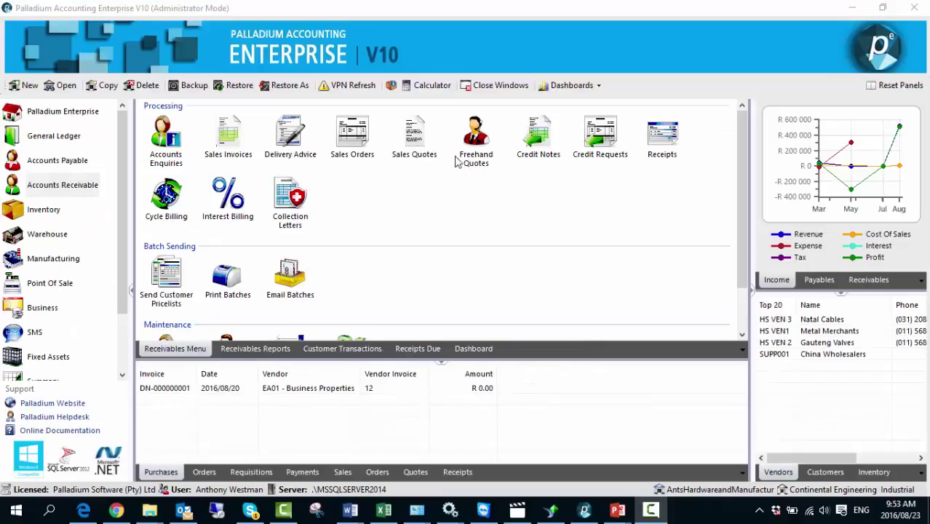
Record a sales quote for the first customer with Sand, Common Bricks, 50kg Cement and other items, totalling R 3 465.65
{"action": "left_click", "coordinate": [422, 145]}
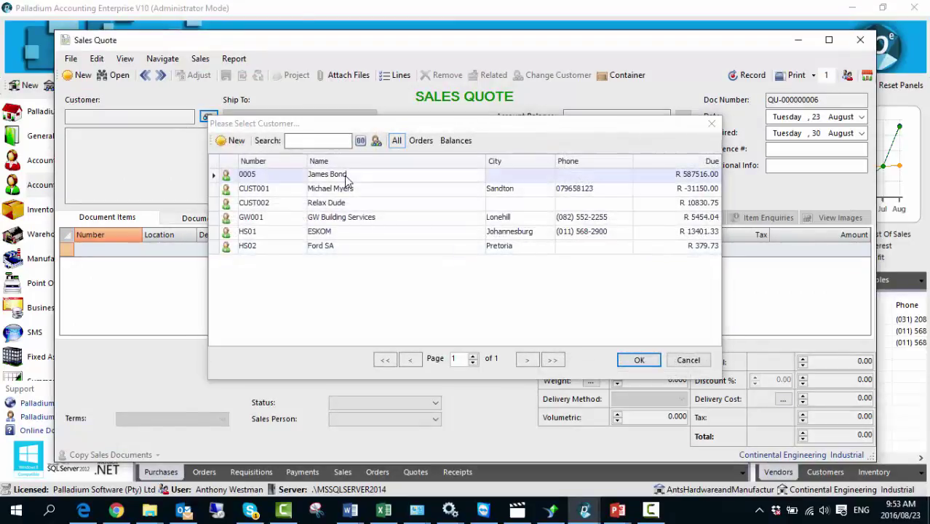
{"action": "double_click", "coordinate": [341, 178]}
{"action": "left_click", "coordinate": [137, 249]}
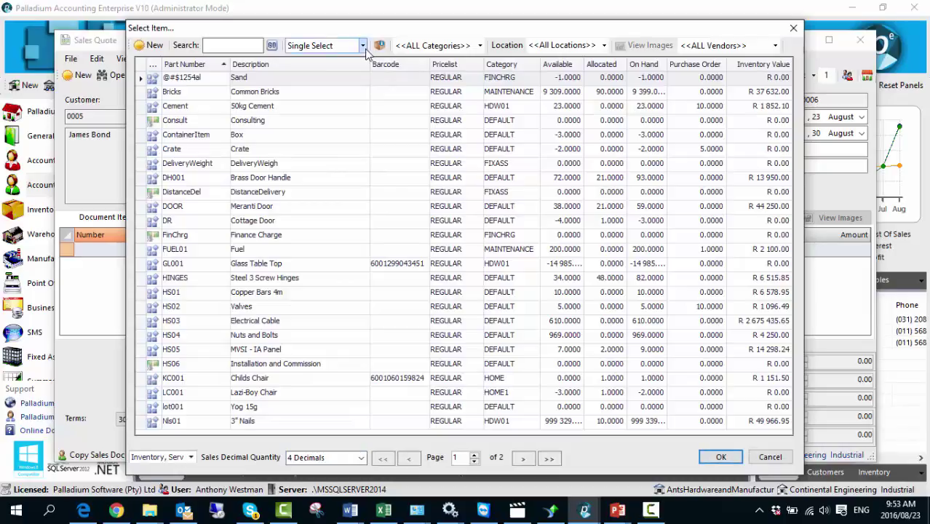
{"action": "left_click", "coordinate": [362, 46]}
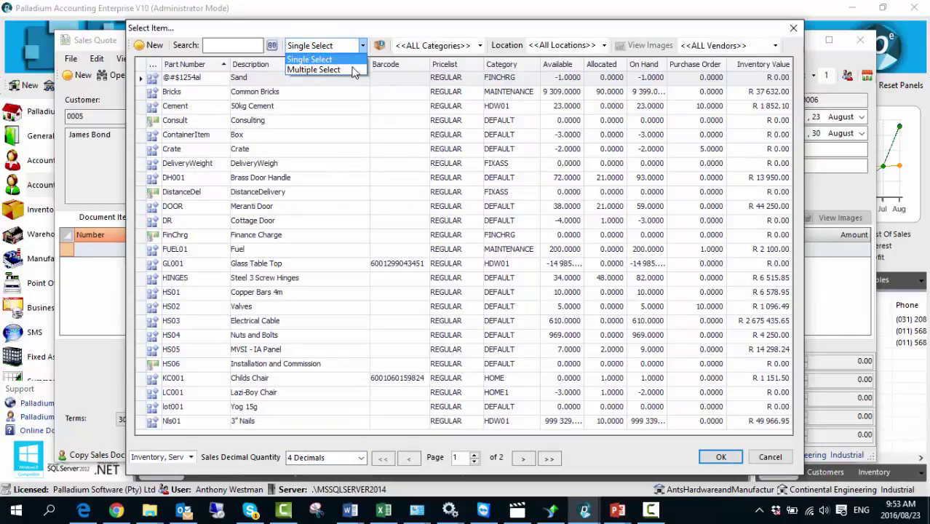
{"action": "left_click", "coordinate": [313, 68]}
{"action": "left_click", "coordinate": [237, 77]}
{"action": "left_click", "coordinate": [254, 92]}
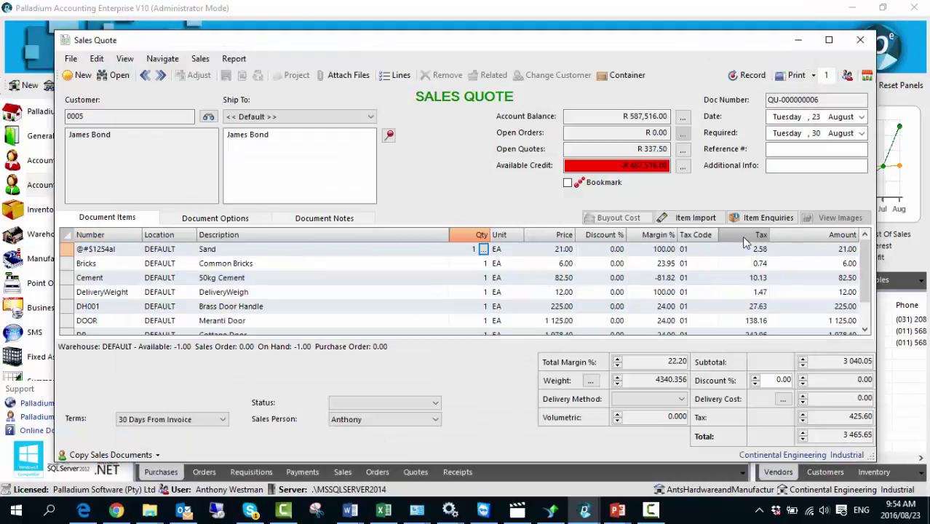
{"action": "left_click", "coordinate": [750, 80]}
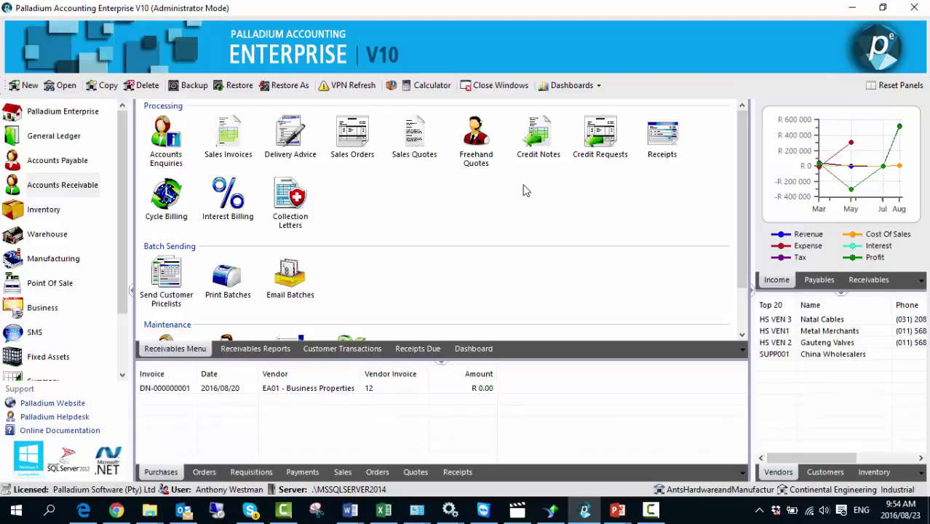
Load the previously recorded quote and try editing the Sand quantity and Cement price cells
{"action": "left_click", "coordinate": [427, 145]}
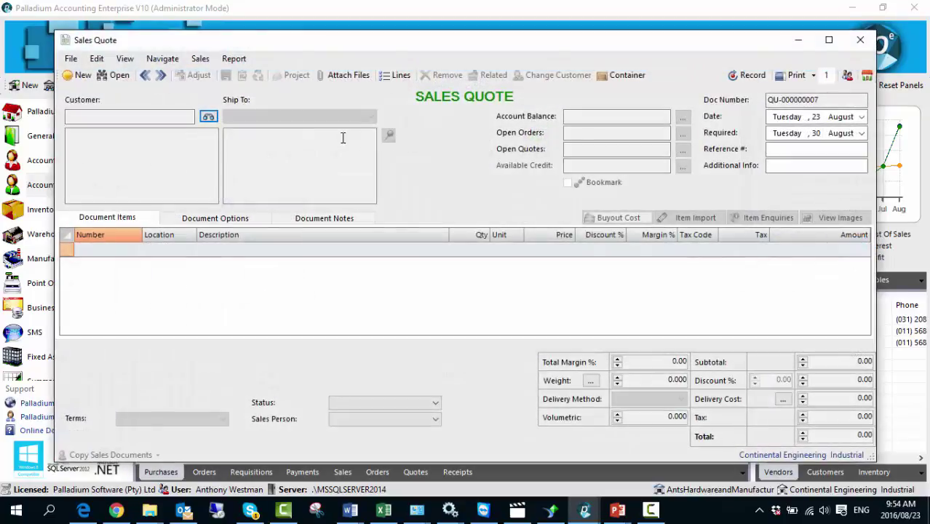
{"action": "left_click", "coordinate": [146, 75]}
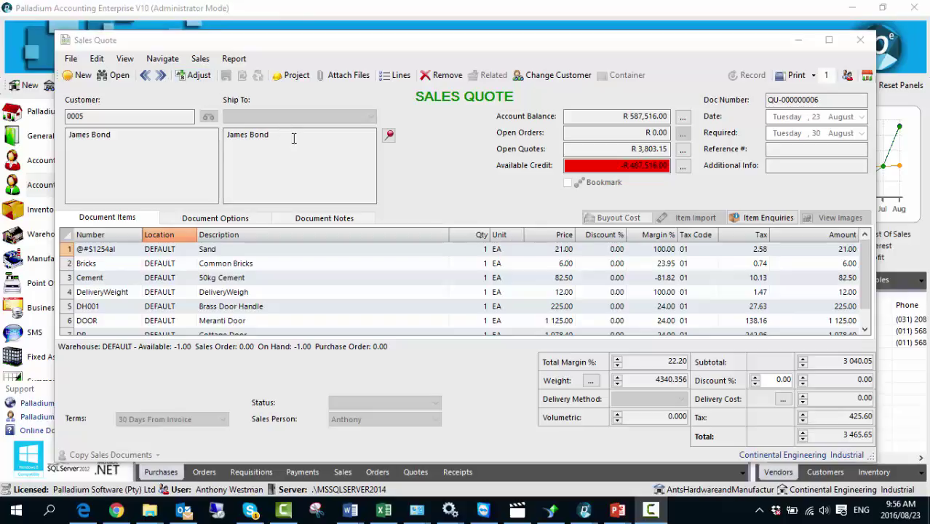
{"action": "left_click", "coordinate": [469, 249]}
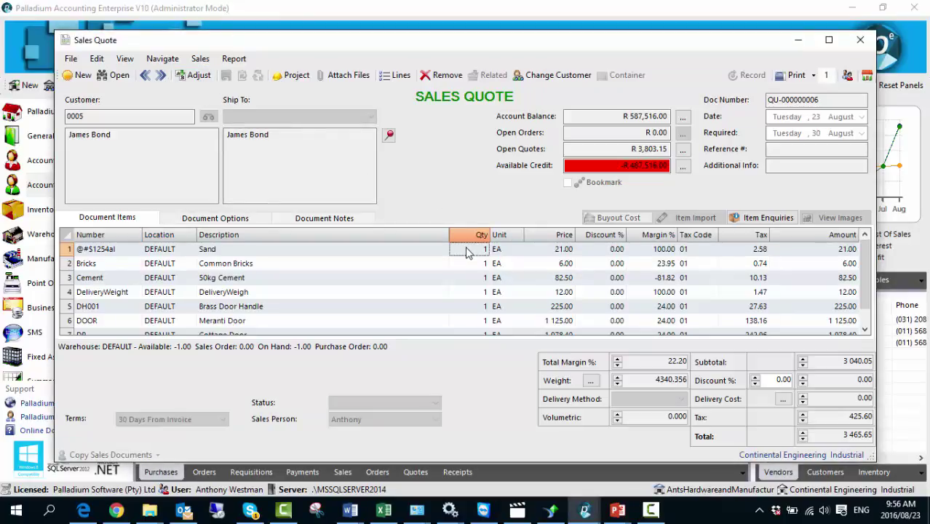
{"action": "left_click", "coordinate": [553, 277]}
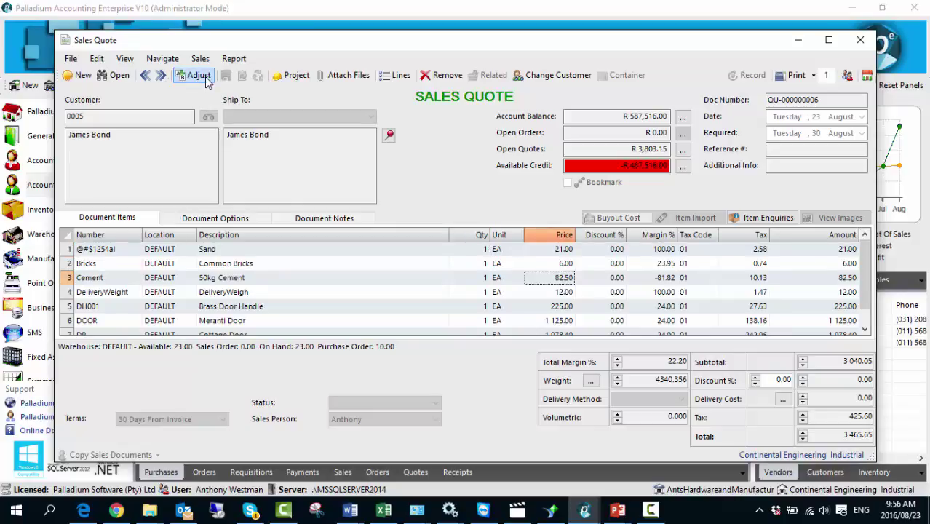
Adjust the quote so the DeliveryWeight line is 10 units at 19.00 with a 90% discount
{"action": "left_click", "coordinate": [197, 75]}
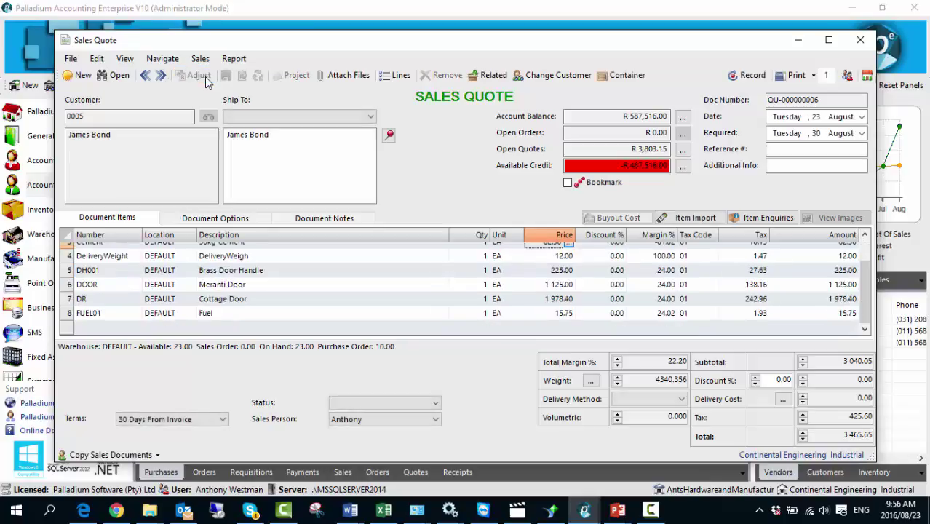
{"action": "left_click", "coordinate": [478, 256]}
{"action": "type", "text": "0"}
{"action": "left_click", "coordinate": [544, 255]}
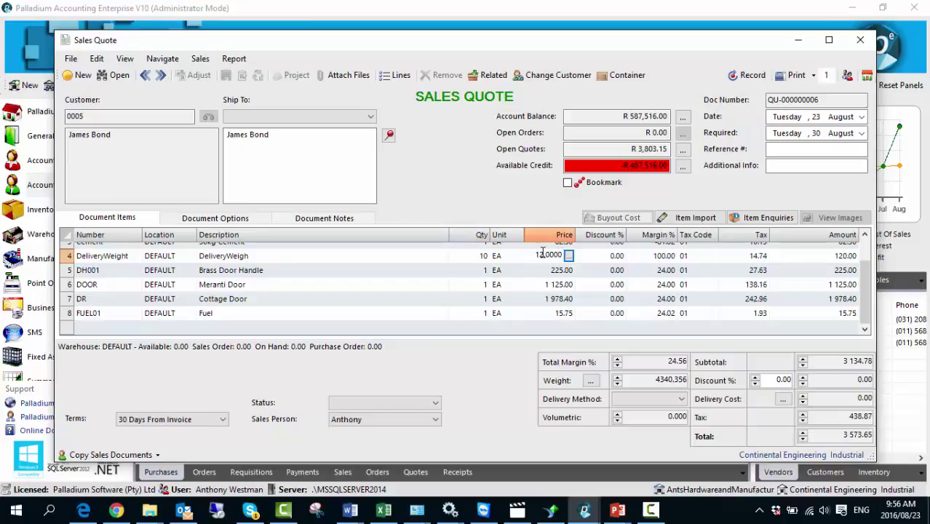
{"action": "type", "text": "19"}
{"action": "left_click", "coordinate": [598, 255]}
{"action": "type", "text": "90"}
{"action": "key", "text": "Down"}
{"action": "key", "text": "Down"}
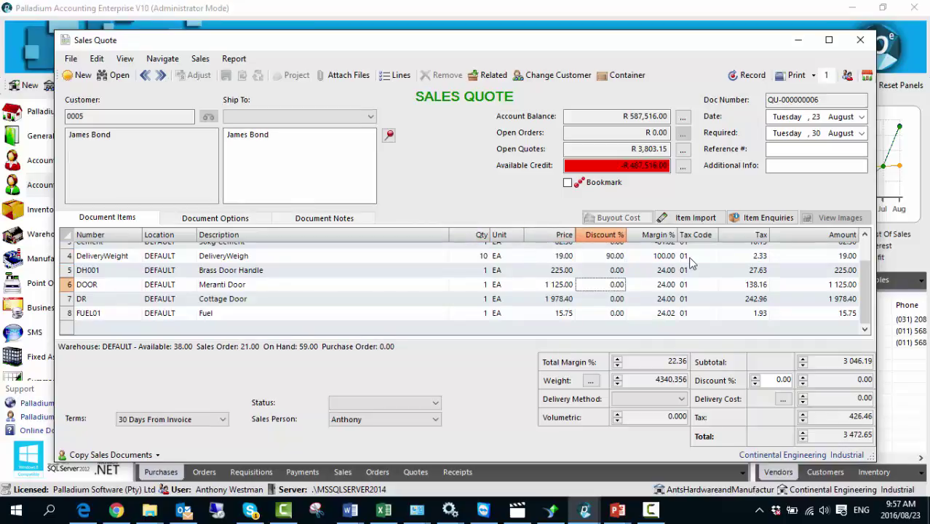
Check the Sales Person and payment Terms options, keep the current sales person, and bring up the customer list
{"action": "left_click", "coordinate": [360, 421]}
{"action": "left_click", "coordinate": [365, 422]}
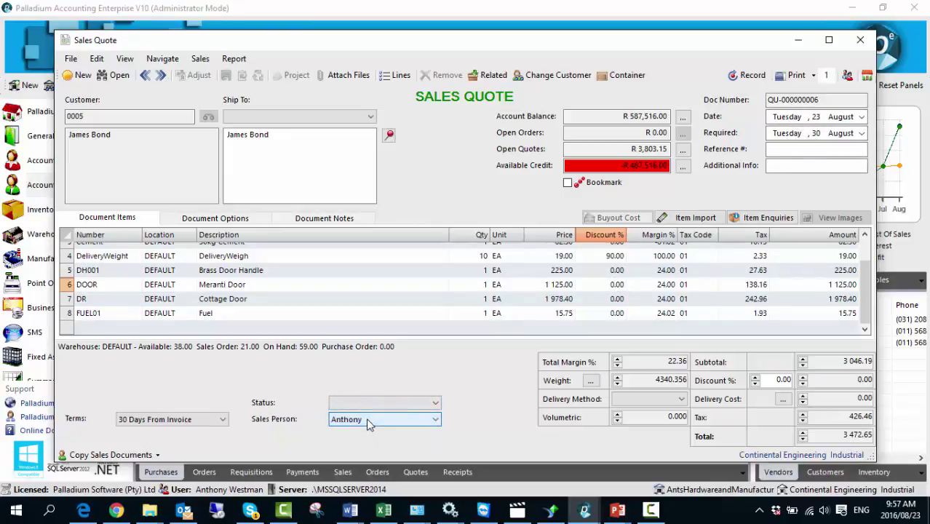
{"action": "left_click", "coordinate": [210, 422]}
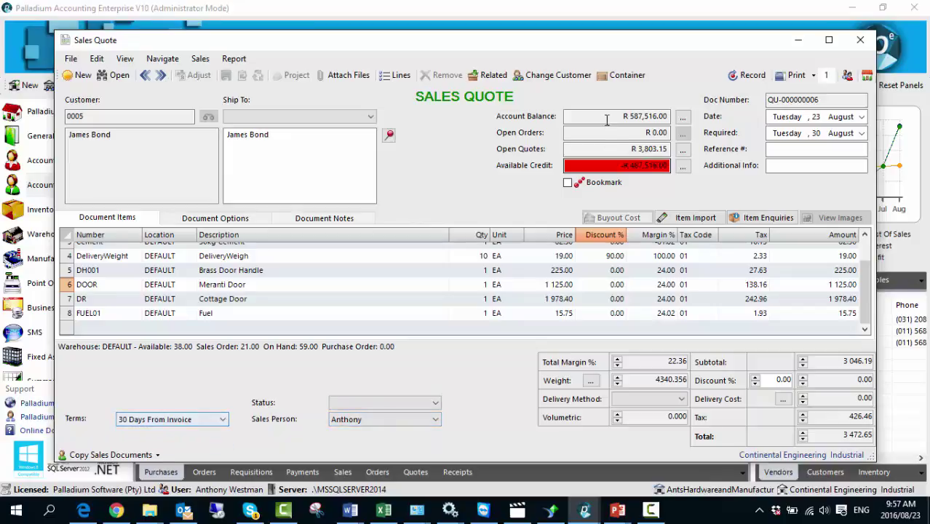
{"action": "left_click", "coordinate": [555, 76]}
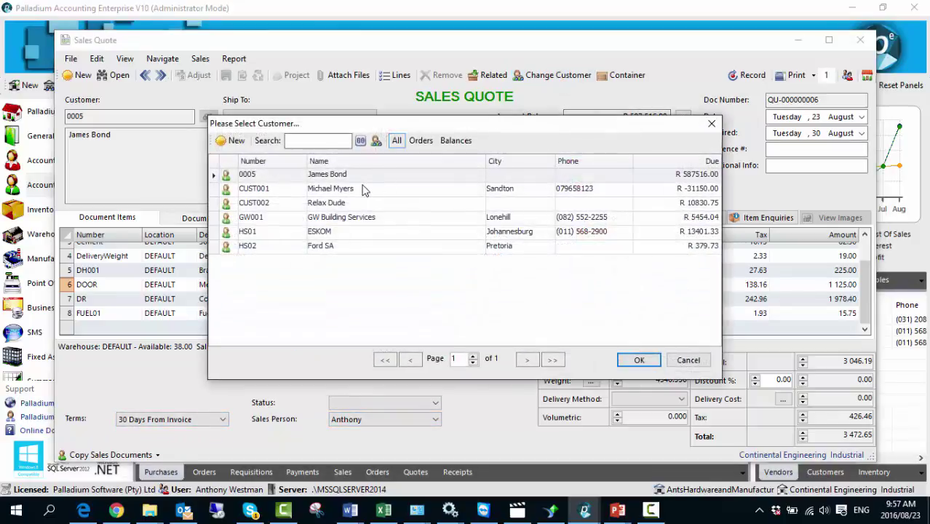
Assign the quote to the second customer in the selection list
{"action": "double_click", "coordinate": [364, 189]}
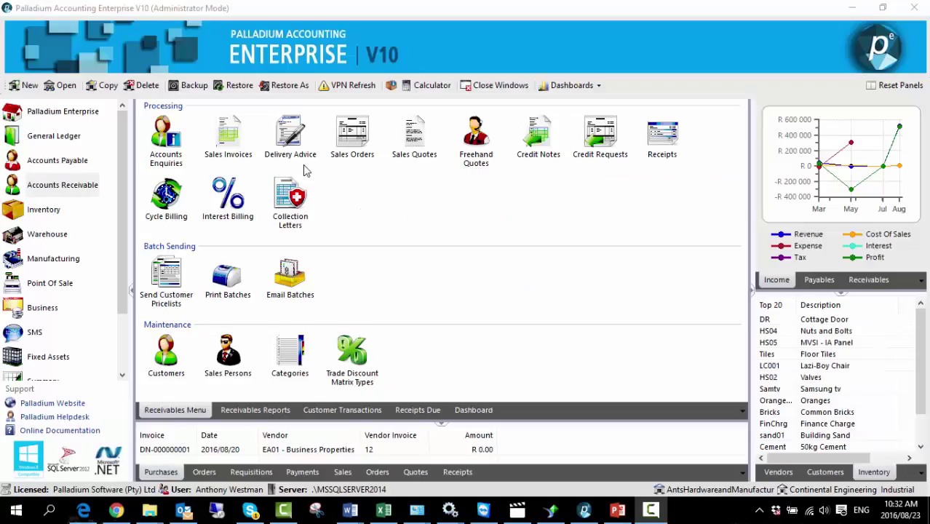
Record a sales invoice with a 10% DeliveryWeight discount, totalling R 71 004.50
{"action": "left_click", "coordinate": [231, 142]}
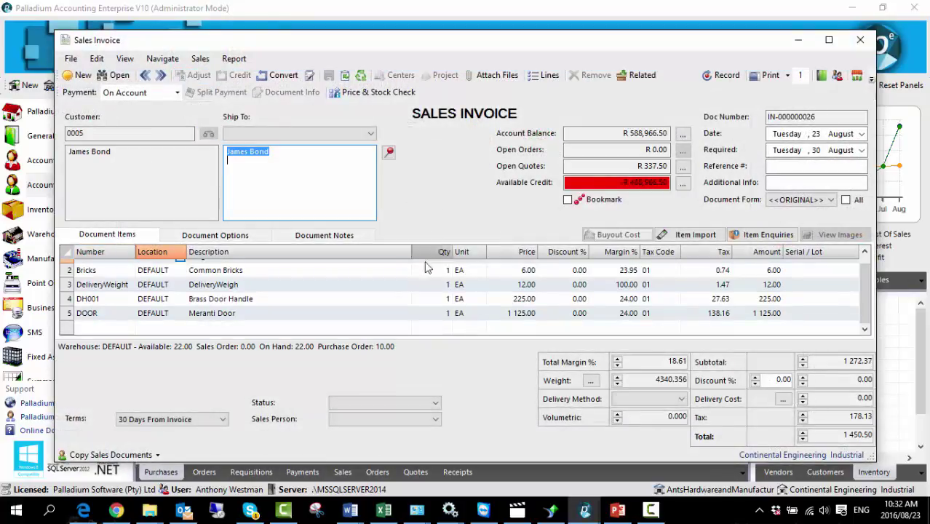
{"action": "left_click", "coordinate": [560, 284]}
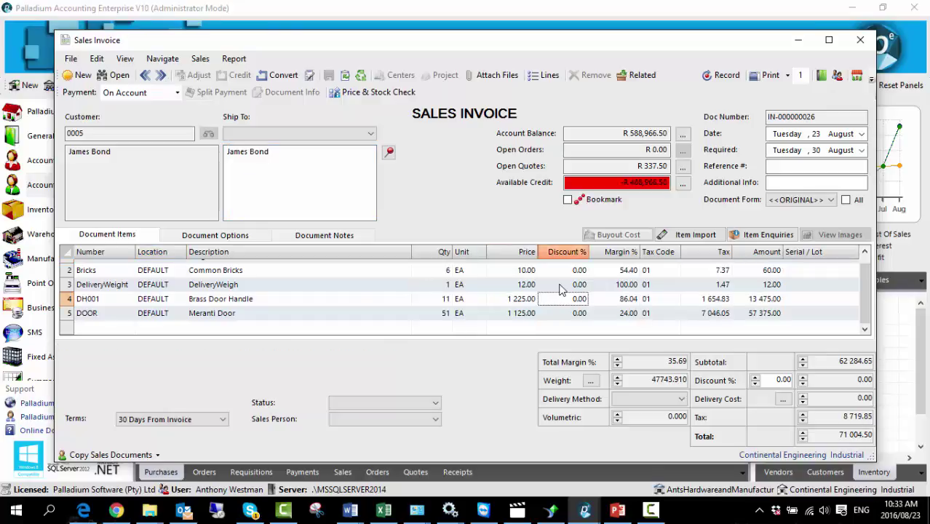
{"action": "type", "text": "10"}
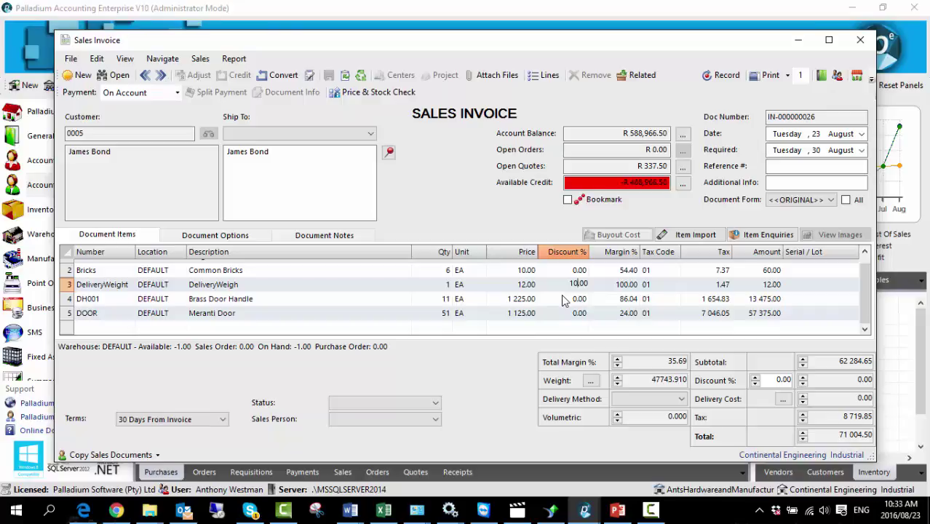
{"action": "left_click", "coordinate": [725, 81]}
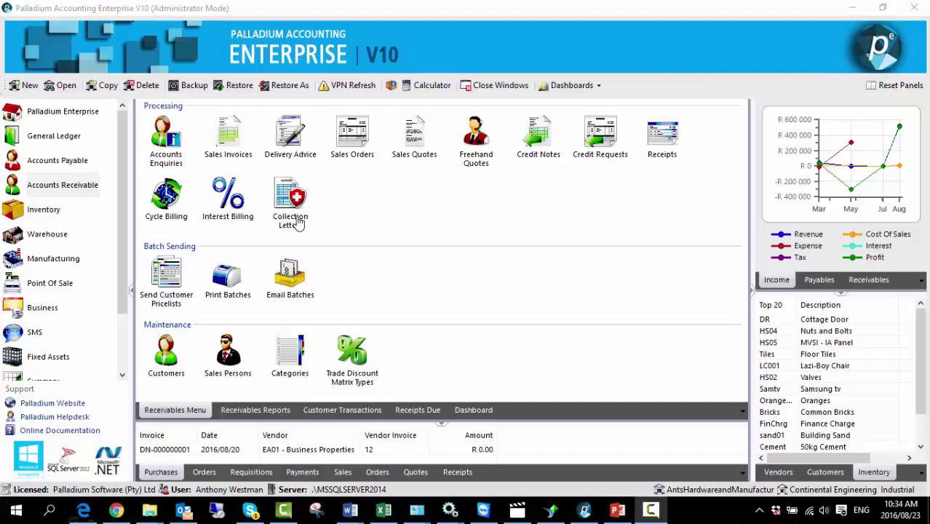
Run the General Ledger transactions-by-account report for all accounts, 01 March to 23 August 2016
{"action": "left_click", "coordinate": [64, 141]}
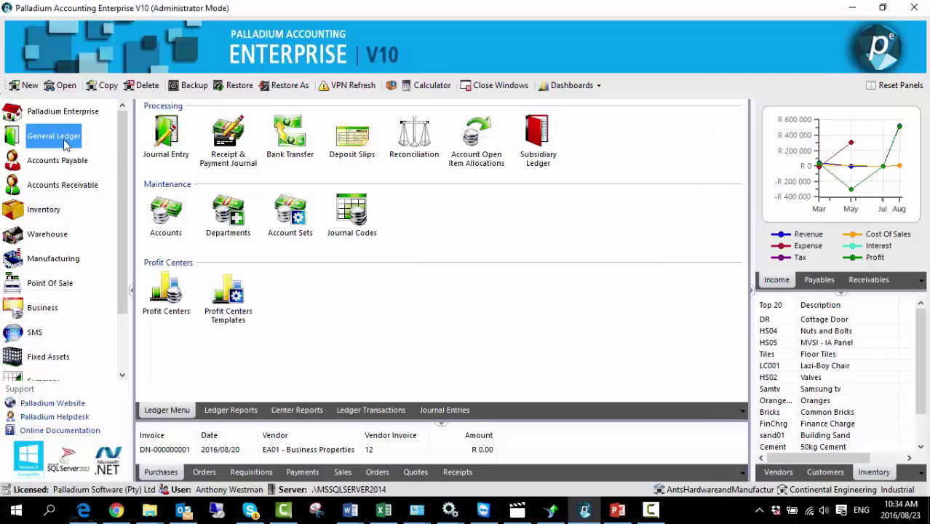
{"action": "left_click", "coordinate": [440, 412]}
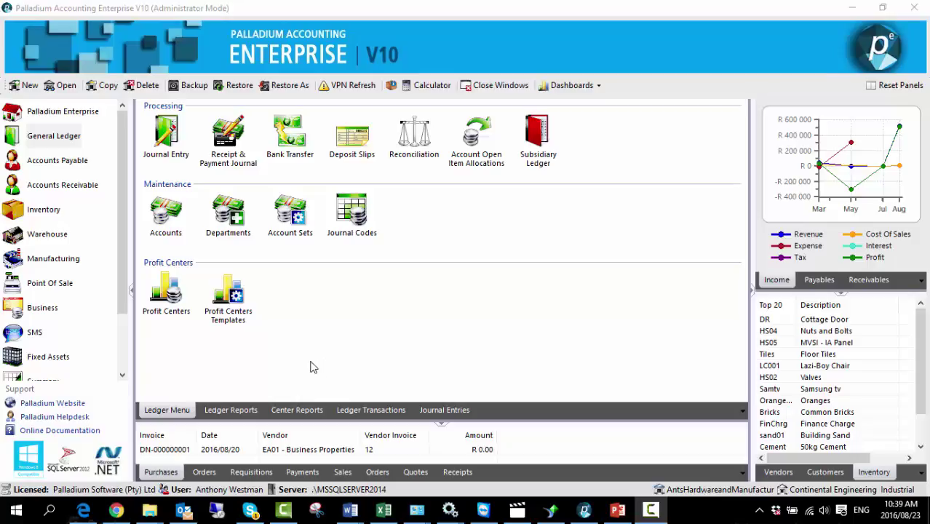
{"action": "left_click", "coordinate": [216, 412]}
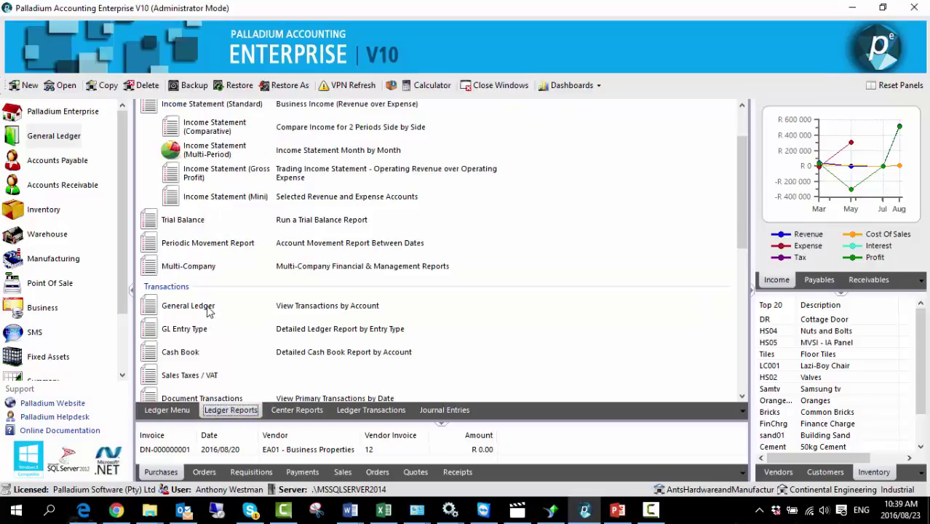
{"action": "left_click", "coordinate": [316, 311]}
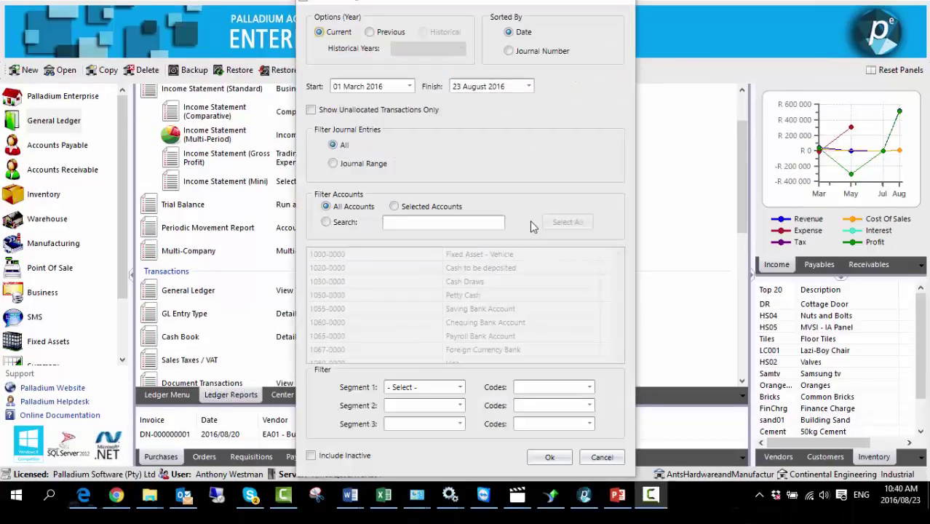
{"action": "key", "text": "Return"}
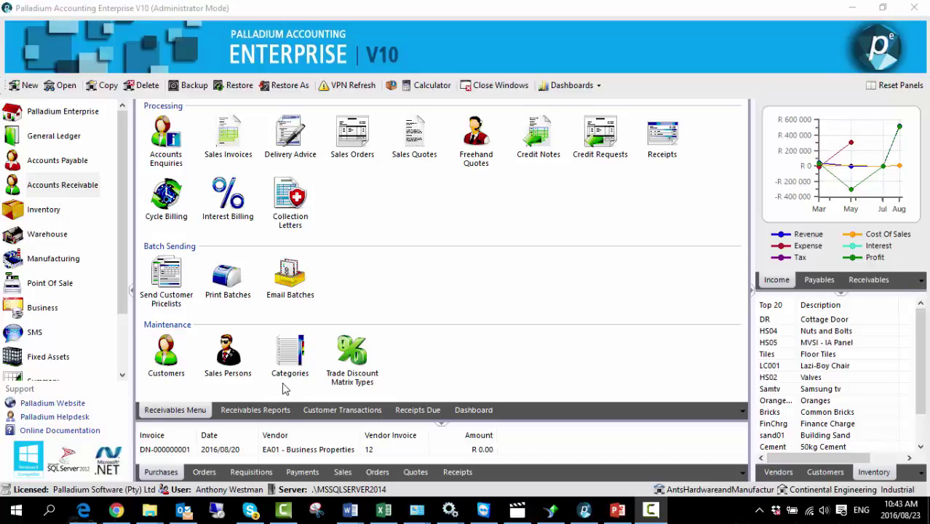
Run the Original Invoice Documents receivables report for the chosen date range and scroll through it
{"action": "left_click", "coordinate": [90, 195]}
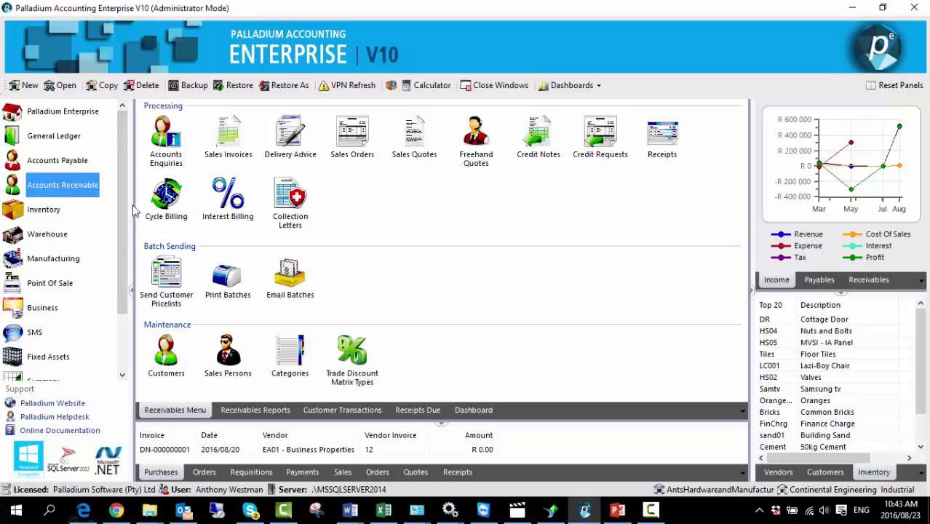
{"action": "left_click", "coordinate": [230, 409]}
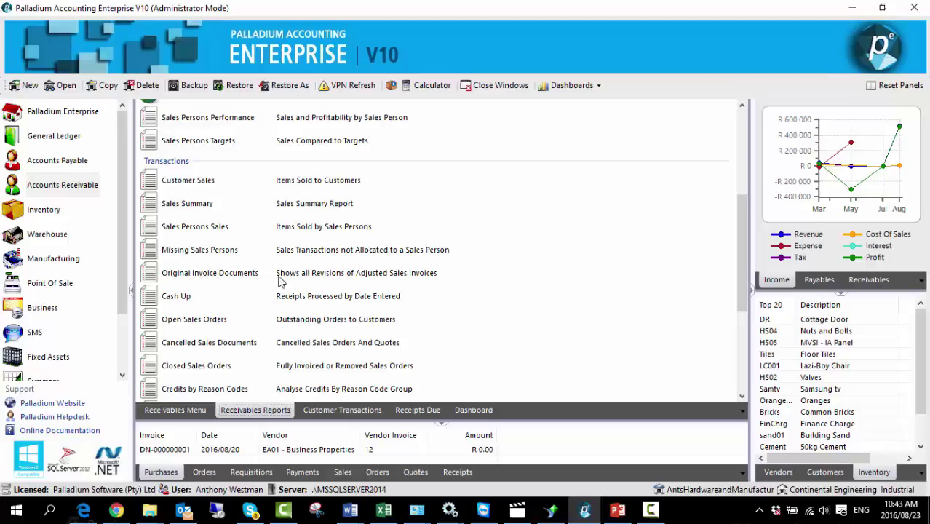
{"action": "double_click", "coordinate": [420, 280]}
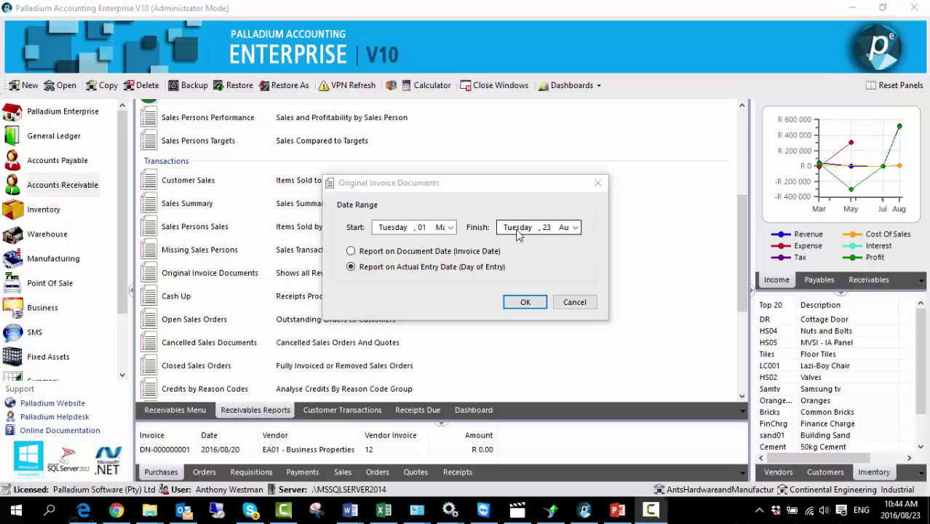
{"action": "left_click", "coordinate": [515, 305]}
{"action": "scroll", "coordinate": [373, 242], "scroll_direction": "down", "scroll_amount": 10}
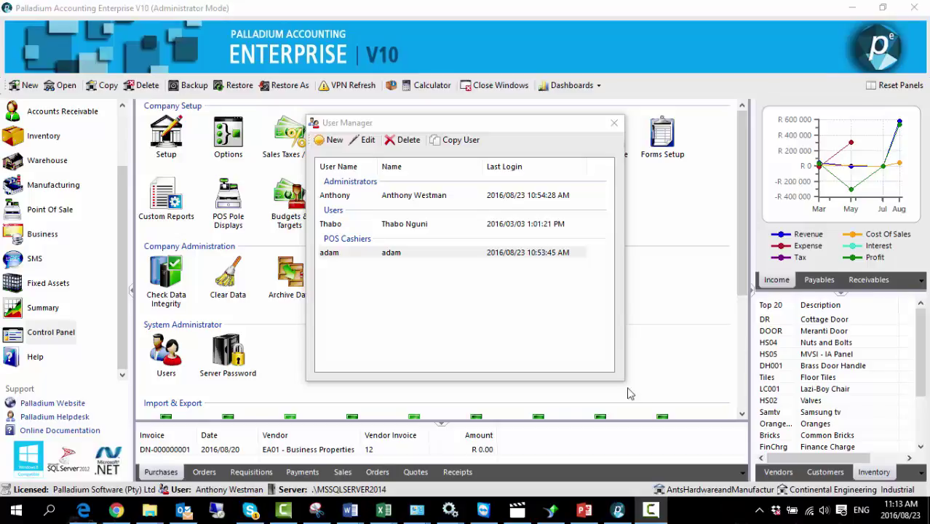
Untick Adjustment Approval for Invoices and Quotes in the cashier user's General access rights and save
{"action": "double_click", "coordinate": [386, 260]}
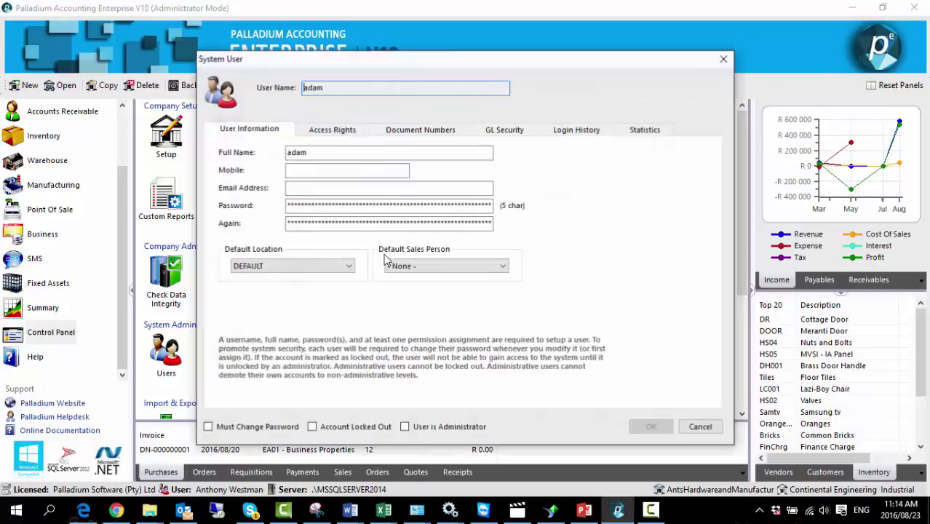
{"action": "left_click", "coordinate": [334, 135]}
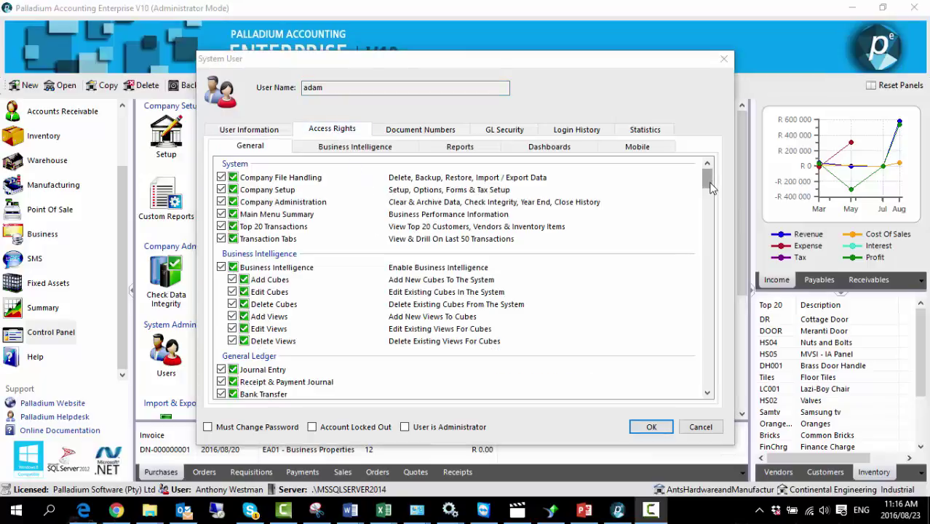
{"action": "left_click_drag", "start_coordinate": [712, 188], "coordinate": [710, 237]}
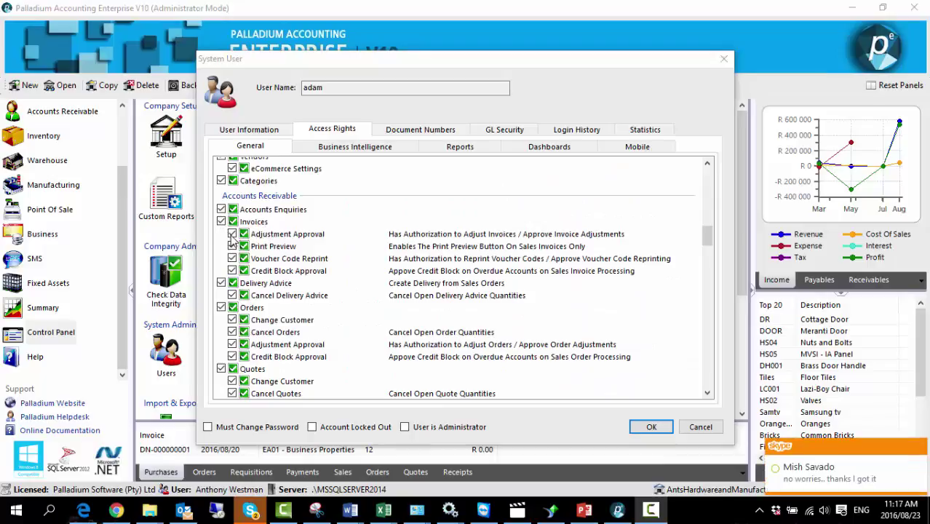
{"action": "left_click", "coordinate": [232, 234]}
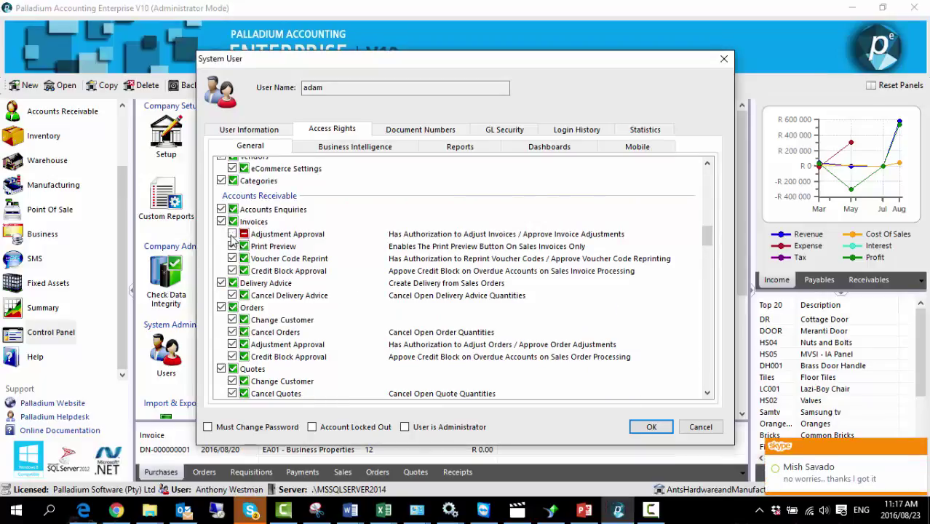
{"action": "scroll", "coordinate": [232, 240], "scroll_direction": "down", "scroll_amount": 5}
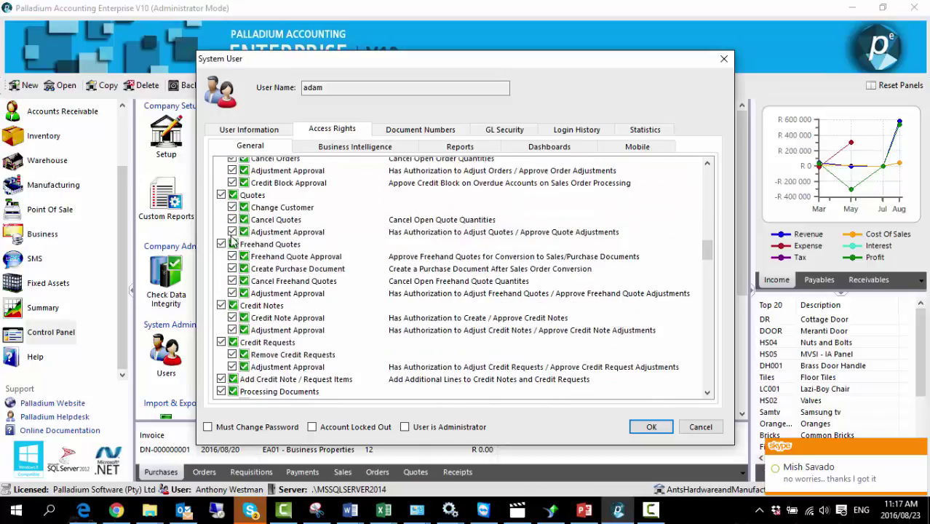
{"action": "scroll", "coordinate": [234, 244], "scroll_direction": "up", "scroll_amount": 1}
{"action": "left_click", "coordinate": [233, 267]}
{"action": "scroll", "coordinate": [268, 314], "scroll_direction": "up", "scroll_amount": 3}
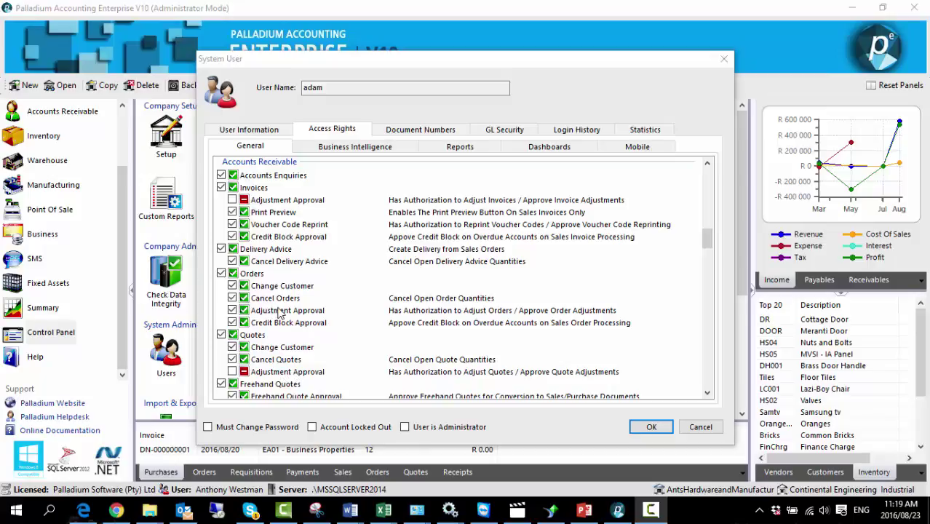
{"action": "key", "text": "Escape"}
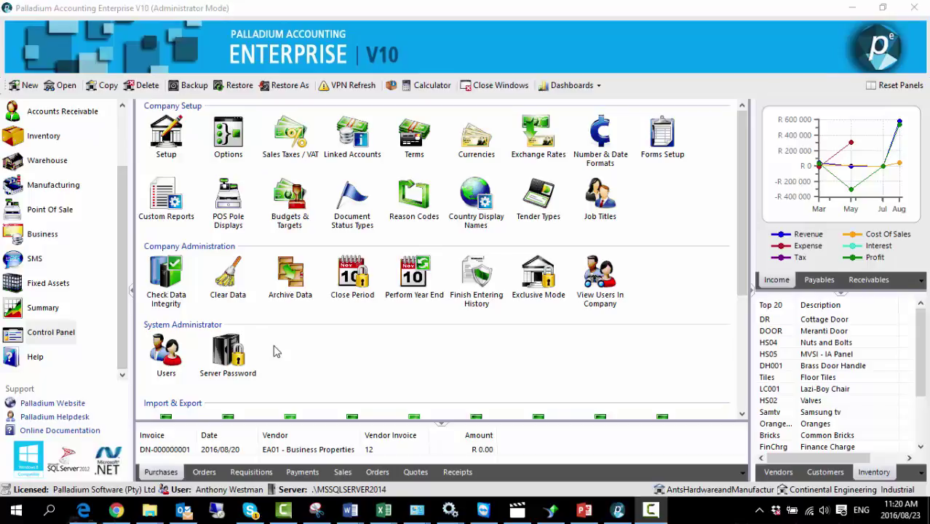
As the restricted cashier, load the previous sales invoice and attempt Adjust, triggering an authorization prompt
{"action": "left_click", "coordinate": [66, 85]}
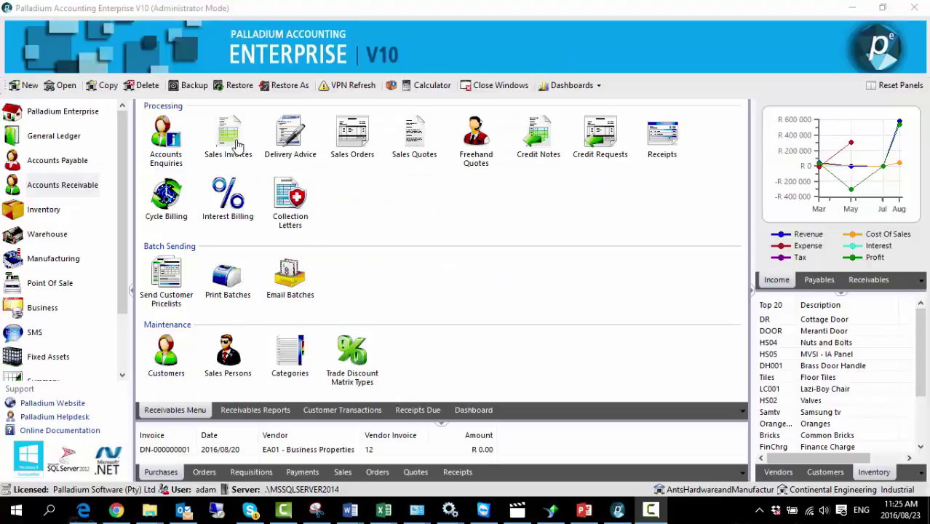
{"action": "left_click", "coordinate": [231, 138]}
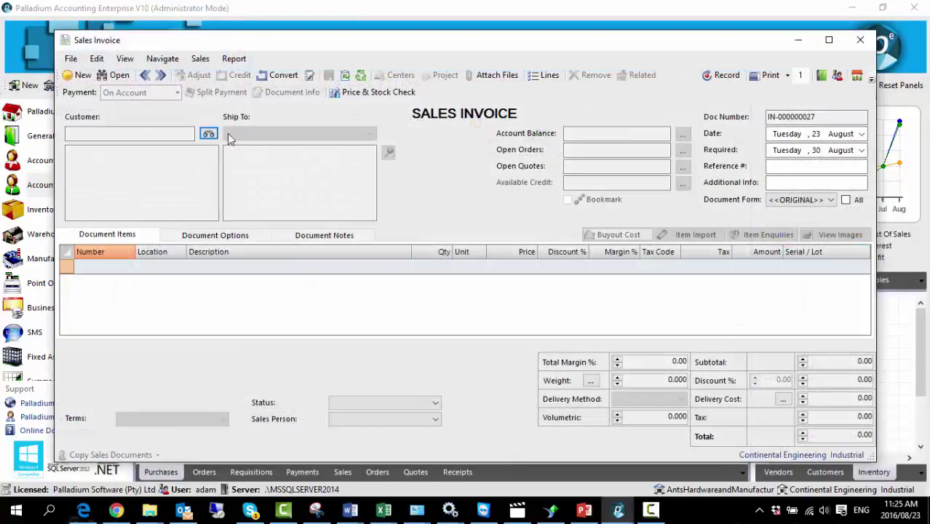
{"action": "left_click", "coordinate": [145, 75]}
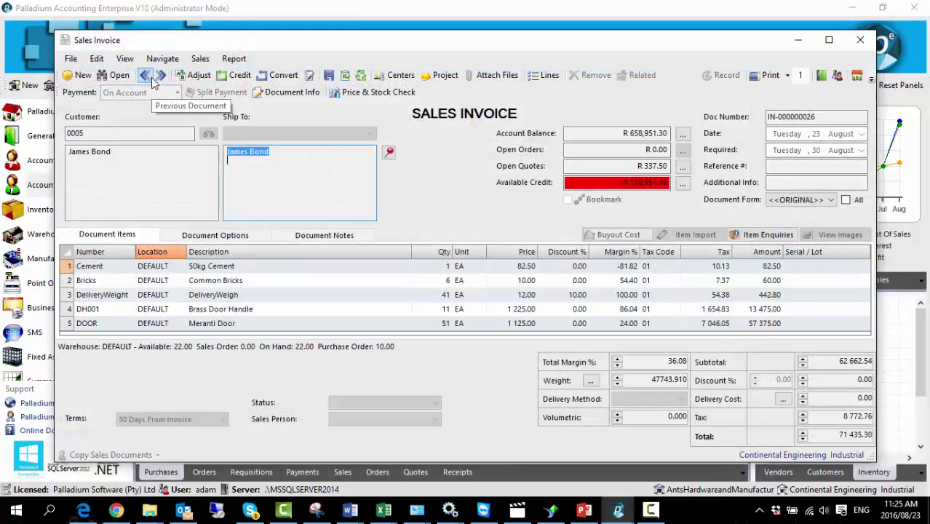
{"action": "left_click", "coordinate": [188, 76]}
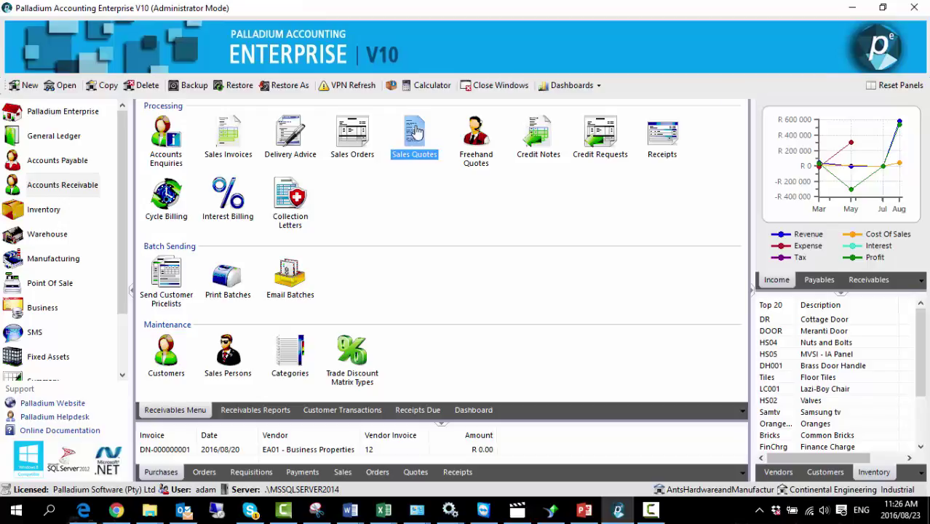
Load the previous sales quote, attempt Adjust, and cancel the resulting authorization request
{"action": "left_click", "coordinate": [414, 129]}
{"action": "left_click", "coordinate": [146, 75]}
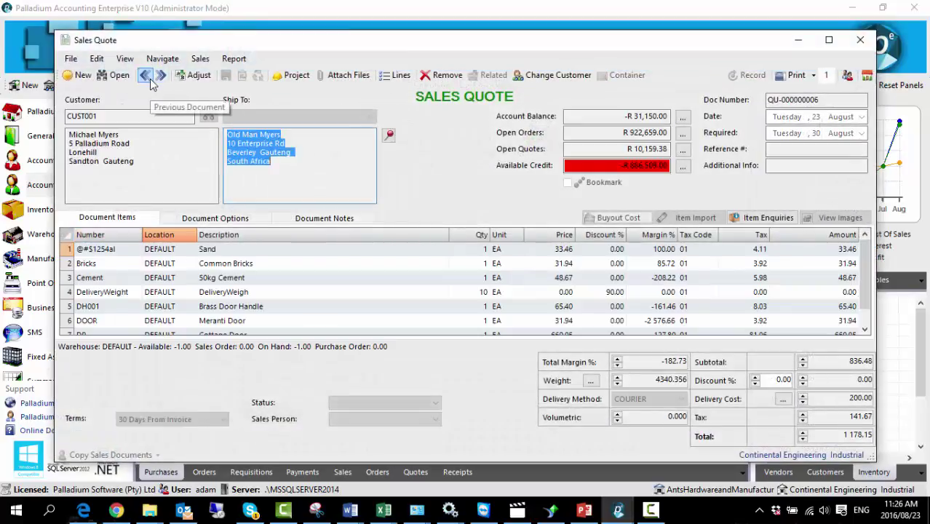
{"action": "left_click", "coordinate": [195, 75]}
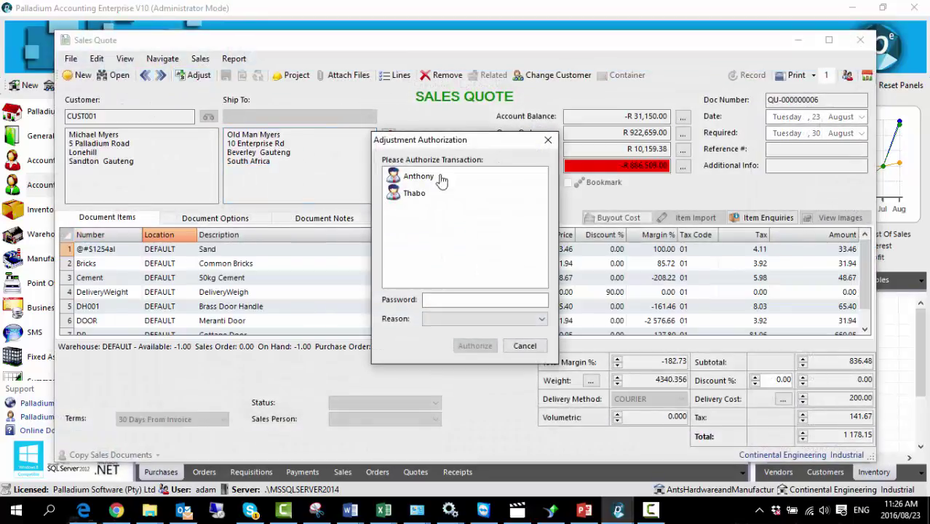
{"action": "left_click", "coordinate": [524, 345]}
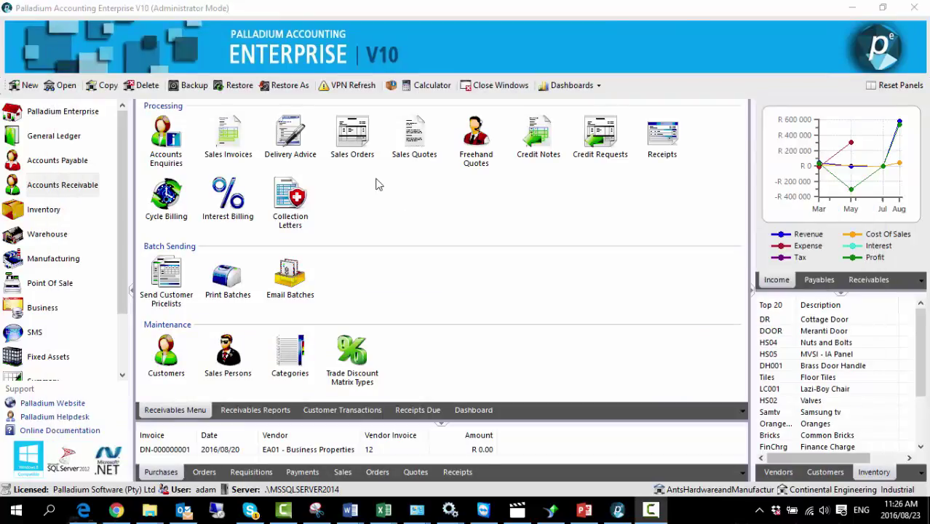
Change the previous sales order's MVSI - IA Panel line to quantity 595 at price 16 000.00
{"action": "left_click", "coordinate": [354, 144]}
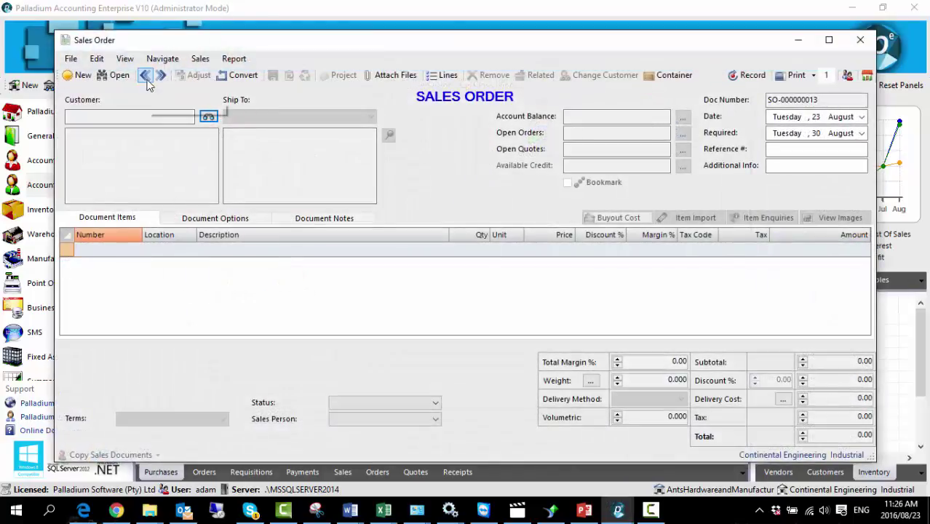
{"action": "left_click", "coordinate": [145, 76]}
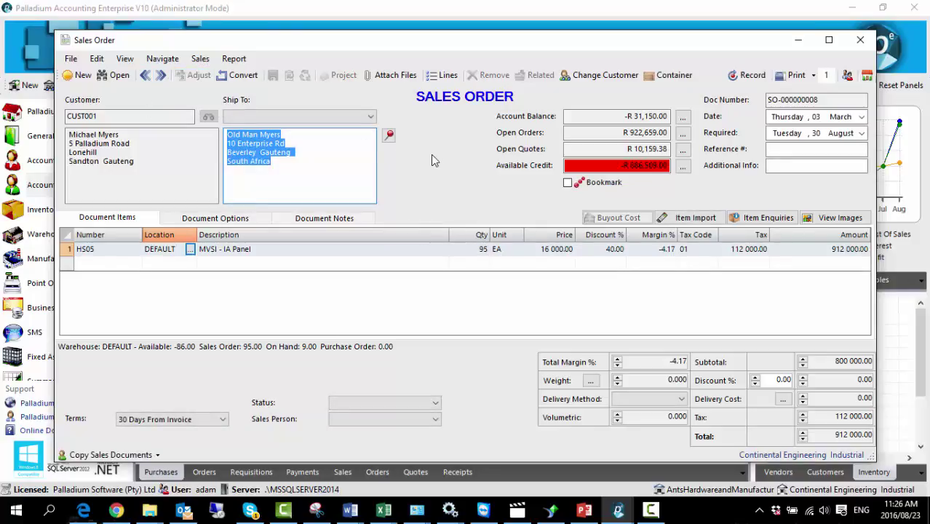
{"action": "left_click", "coordinate": [460, 249]}
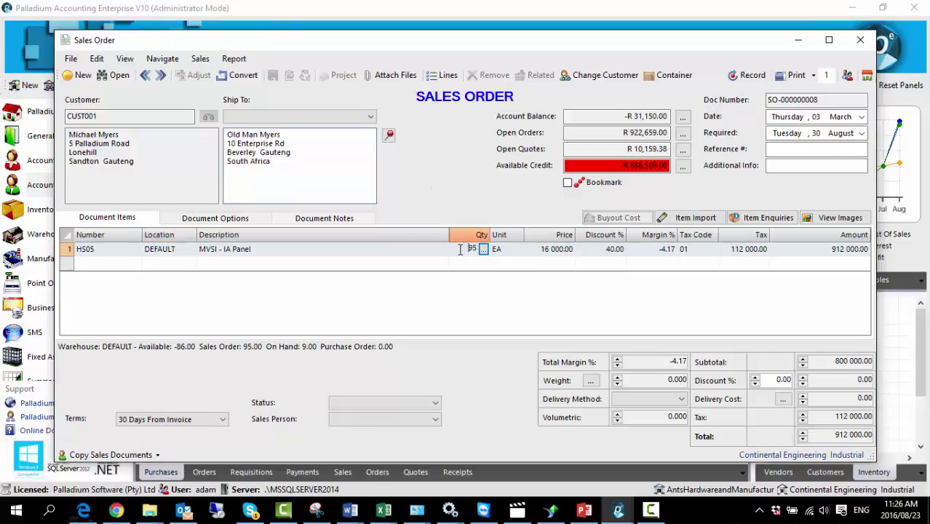
{"action": "type", "text": "5"}
{"action": "left_click", "coordinate": [536, 249]}
{"action": "key", "text": "BackSpace"}
{"action": "type", "text": "016000"}
{"action": "left_click", "coordinate": [582, 285]}
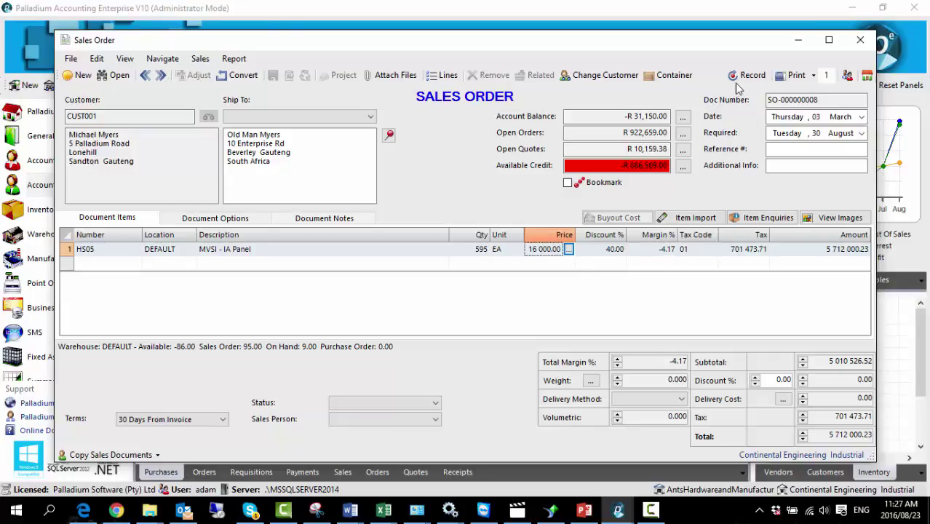